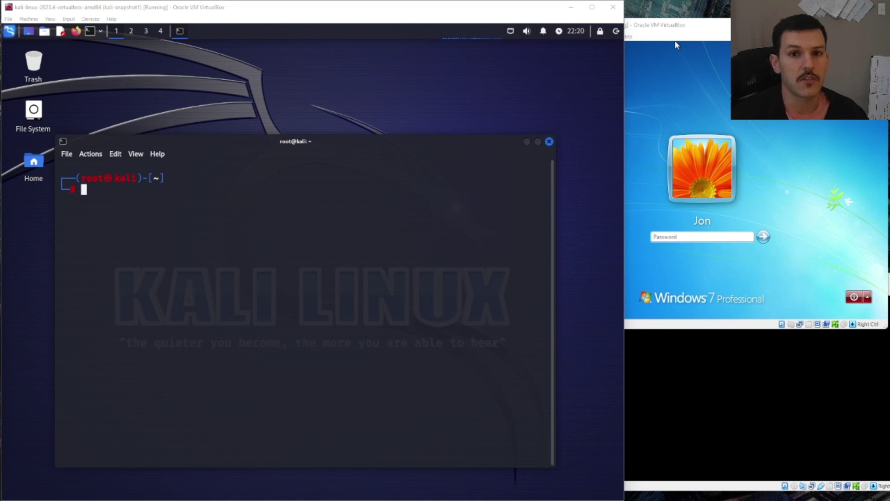
Cancel the half-typed command, clear the screen and launch enum4linux -a 10.0.2.18
{"action": "left_click", "coordinate": [260, 326]}
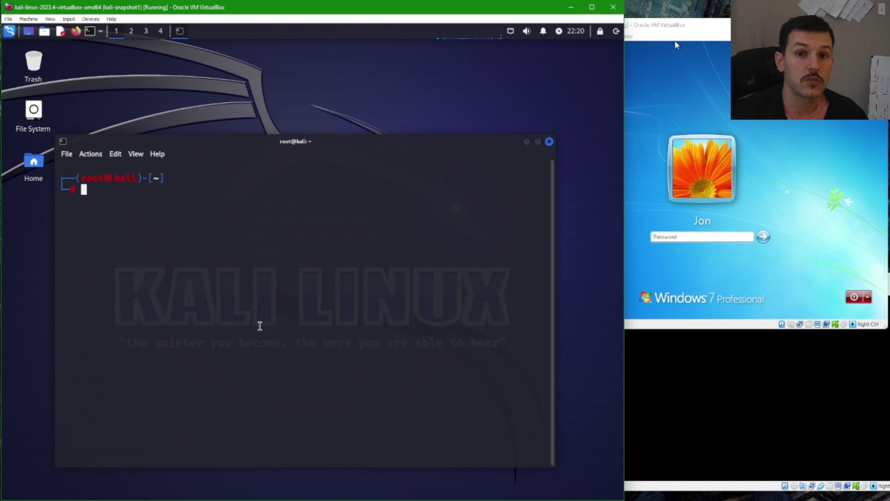
{"action": "type", "text": "enum4"}
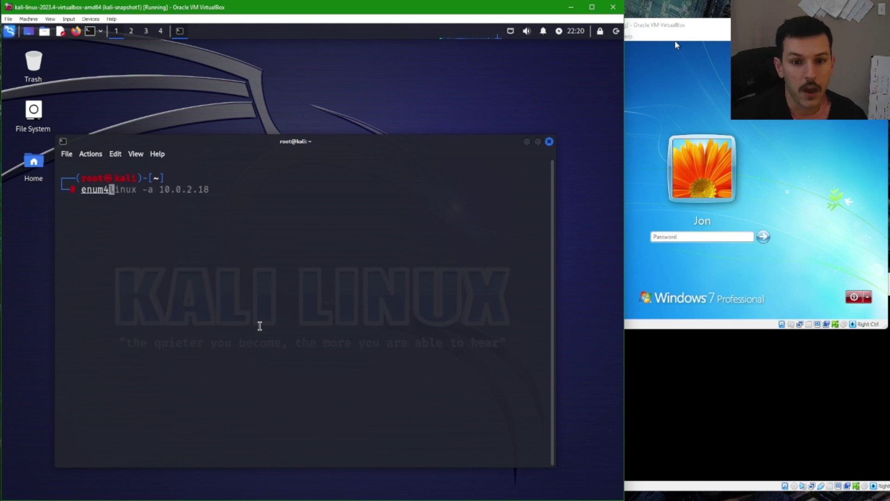
{"action": "type", "text": "linux -a"}
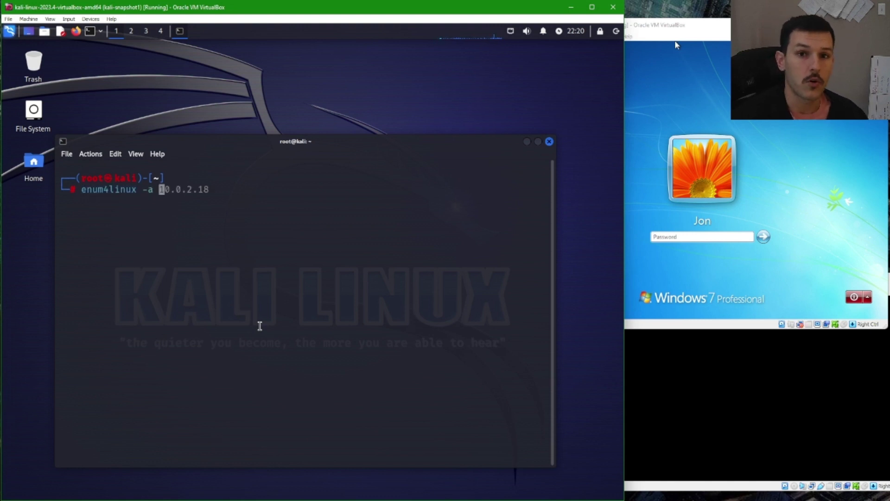
{"action": "key", "text": "ctrl+c"}
{"action": "type", "text": "enum"}
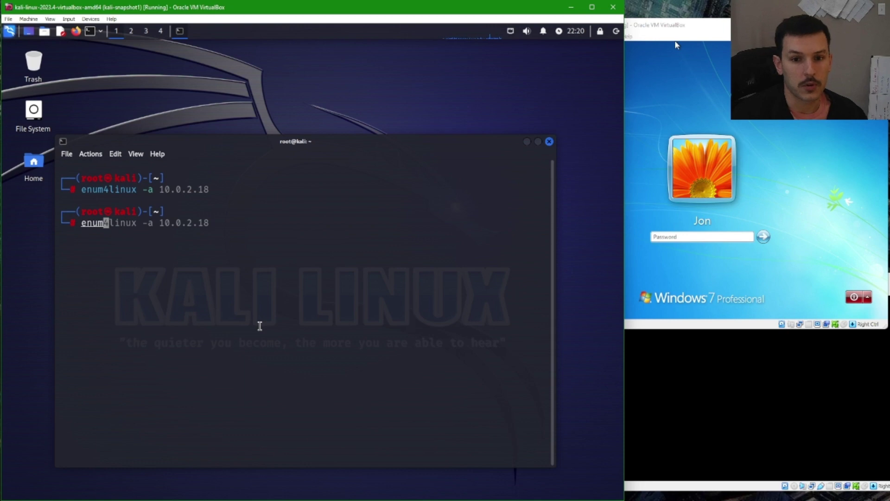
{"action": "type", "text": "4linux -a 10.0."}
{"action": "key", "text": "Return"}
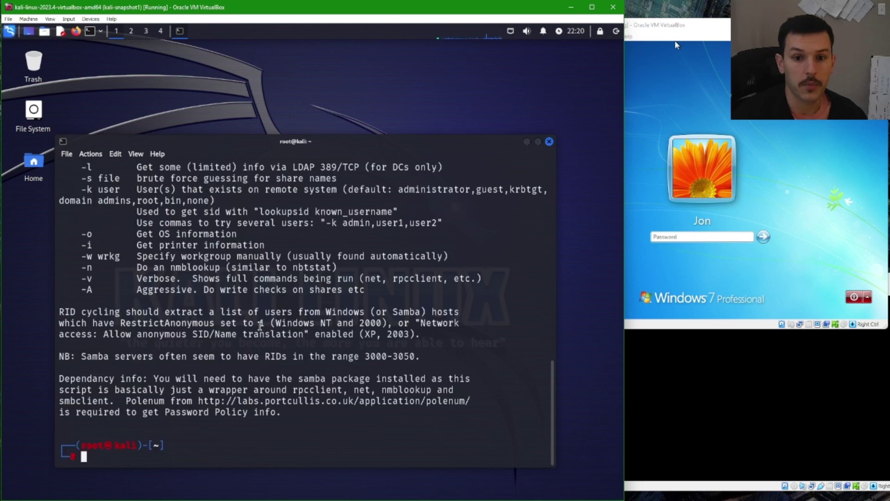
{"action": "scroll", "coordinate": [261, 325], "scroll_direction": "up", "scroll_amount": 1}
{"action": "scroll", "coordinate": [229, 306], "scroll_direction": "up", "scroll_amount": 1}
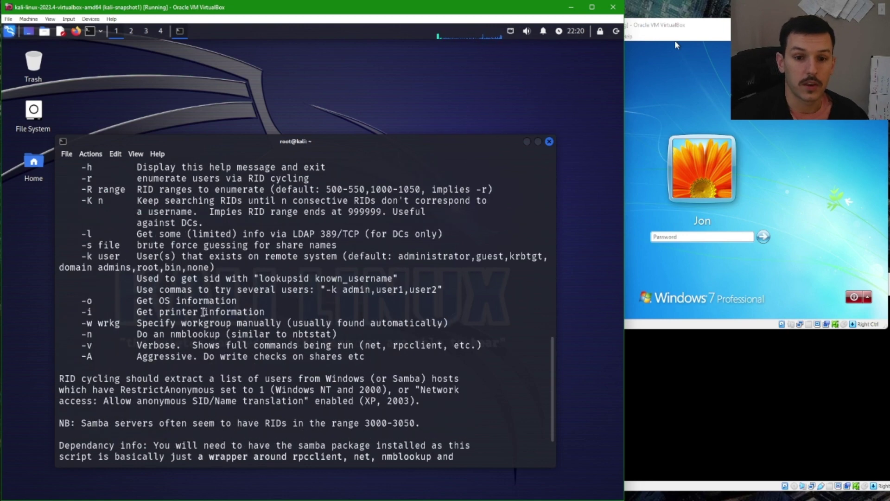
{"action": "scroll", "coordinate": [202, 311], "scroll_direction": "up", "scroll_amount": 2}
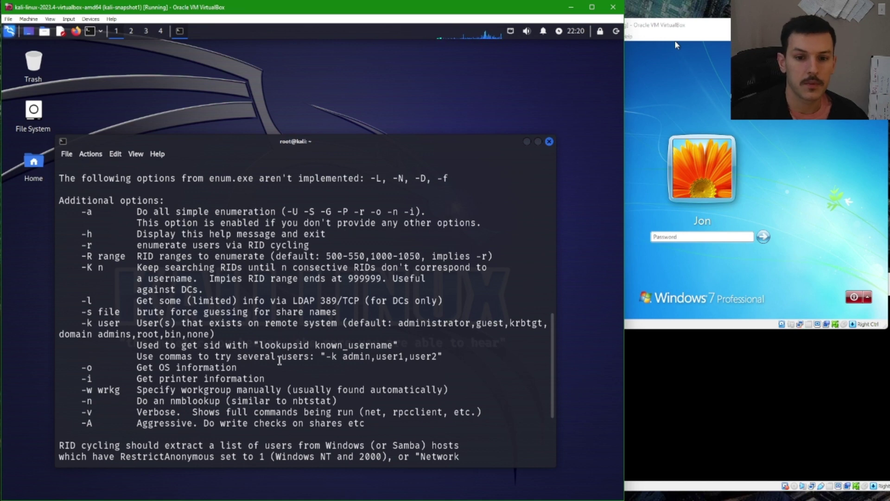
{"action": "scroll", "coordinate": [283, 350], "scroll_direction": "up", "scroll_amount": 3}
{"action": "scroll", "coordinate": [282, 350], "scroll_direction": "up", "scroll_amount": 2}
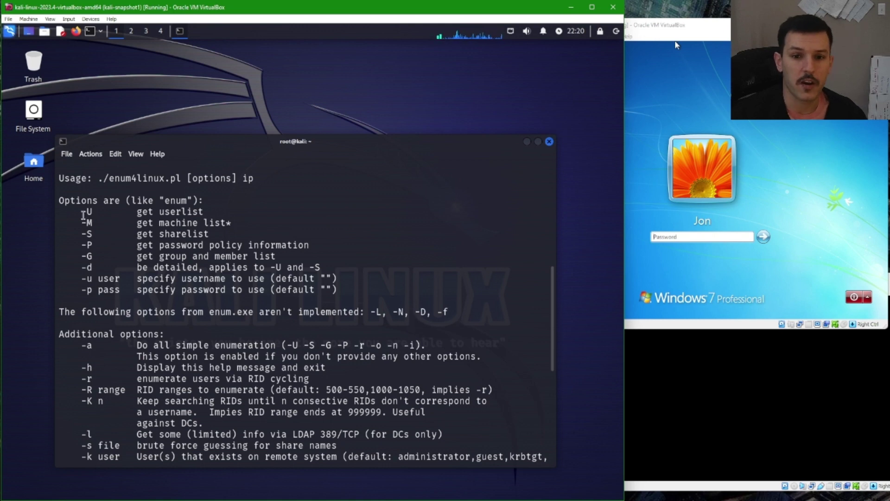
{"action": "type", "text": "clear"}
{"action": "key", "text": "Return"}
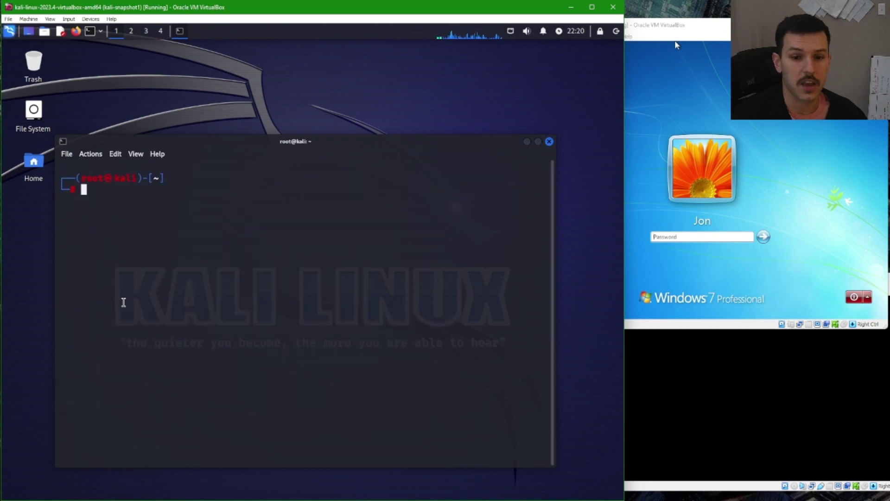
{"action": "type", "text": "enum4linux"}
{"action": "key", "text": "BackSpace"}
{"action": "key", "text": "BackSpace"}
{"action": "key", "text": "BackSpace"}
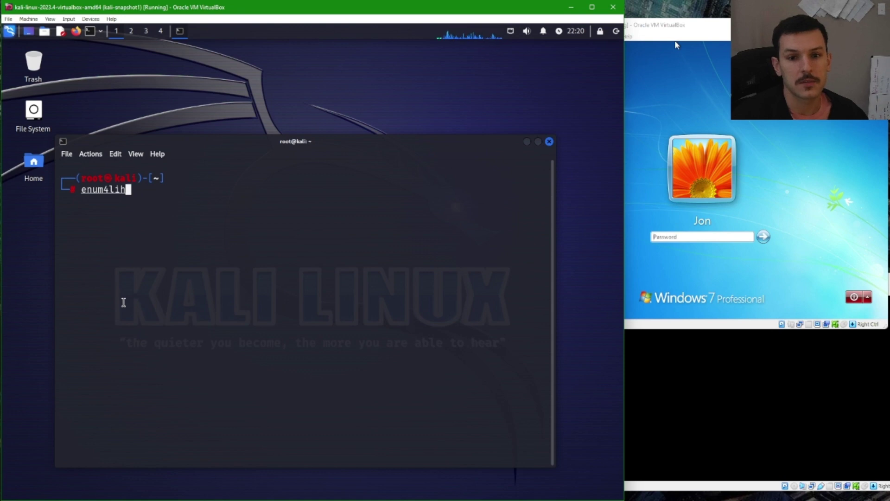
{"action": "type", "text": "nux -a 10.0."}
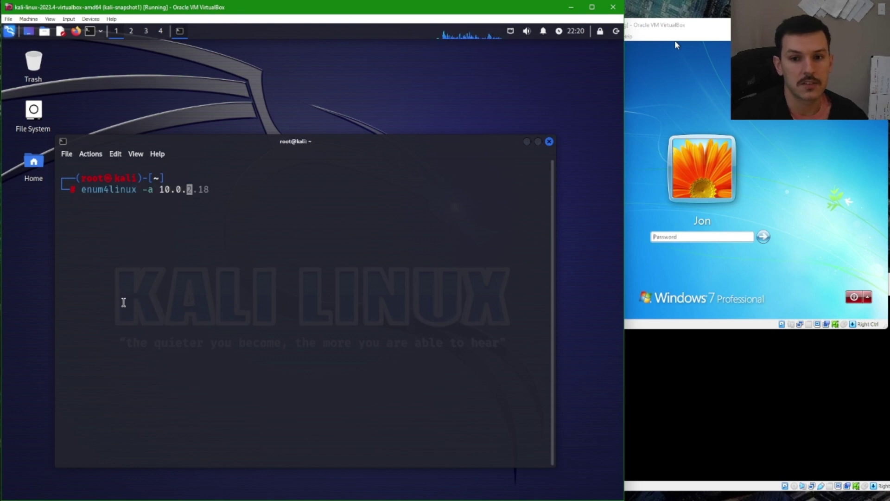
{"action": "type", "text": "2.18"}
{"action": "key", "text": "Return"}
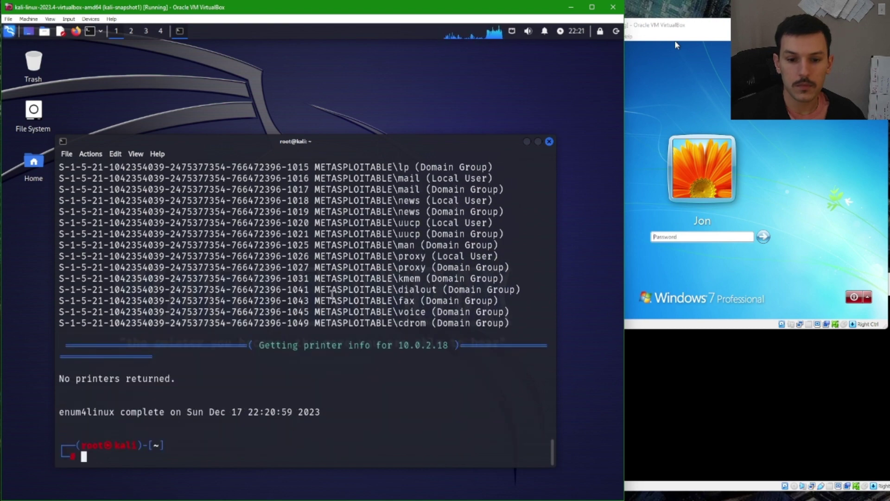
{"action": "scroll", "coordinate": [329, 306], "scroll_direction": "up", "scroll_amount": 10}
{"action": "scroll", "coordinate": [327, 302], "scroll_direction": "up", "scroll_amount": 10}
{"action": "scroll", "coordinate": [327, 299], "scroll_direction": "up", "scroll_amount": 10}
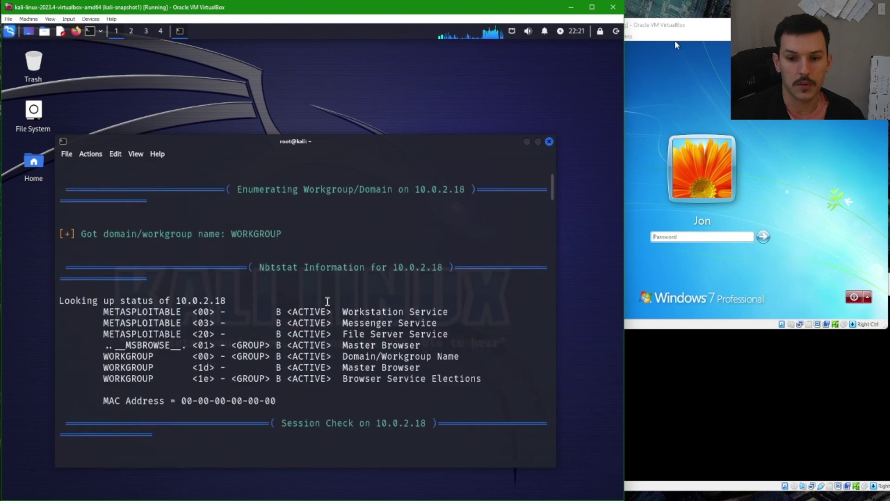
{"action": "scroll", "coordinate": [326, 298], "scroll_direction": "up", "scroll_amount": 10}
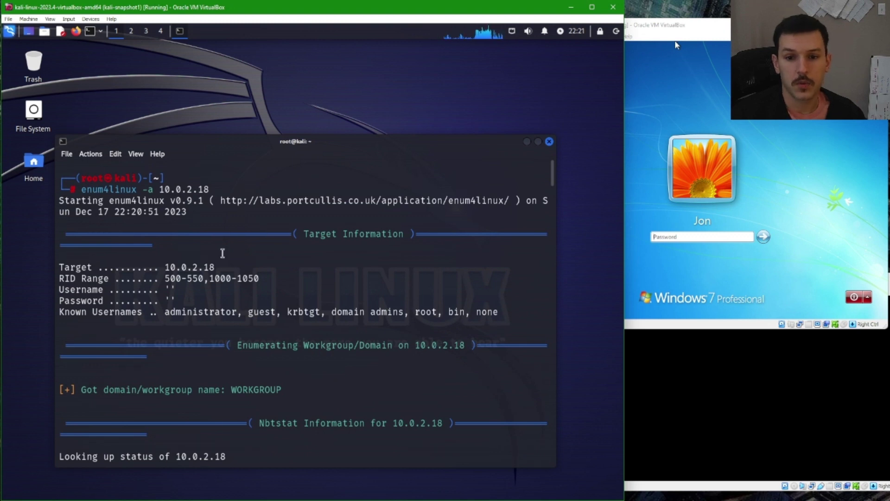
{"action": "scroll", "coordinate": [191, 262], "scroll_direction": "down", "scroll_amount": 1}
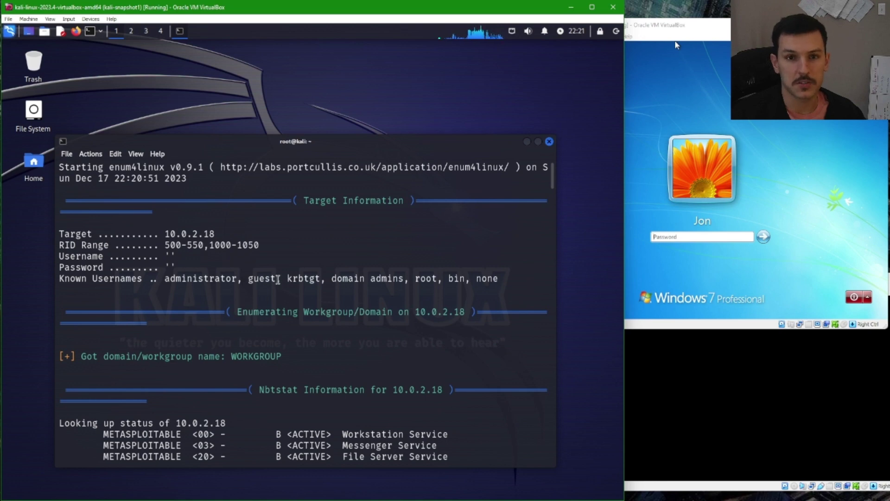
{"action": "scroll", "coordinate": [255, 323], "scroll_direction": "down", "scroll_amount": 1}
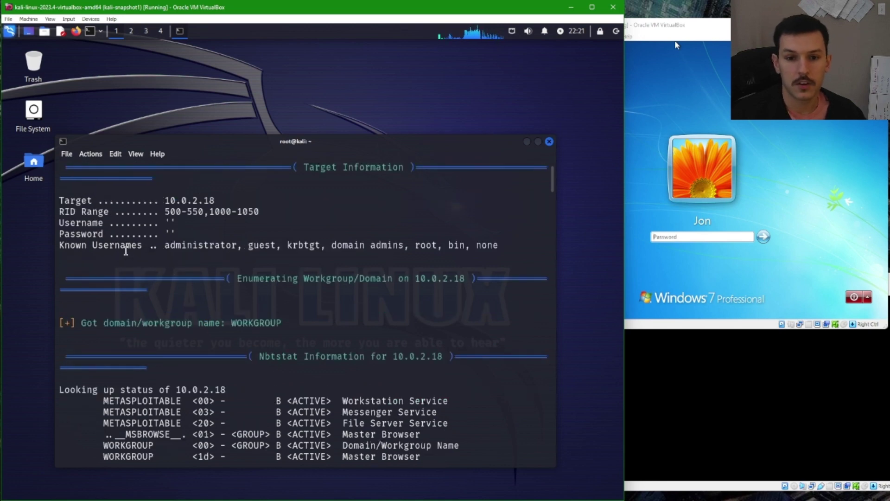
{"action": "scroll", "coordinate": [124, 256], "scroll_direction": "down", "scroll_amount": 1}
{"action": "scroll", "coordinate": [122, 258], "scroll_direction": "down", "scroll_amount": 3}
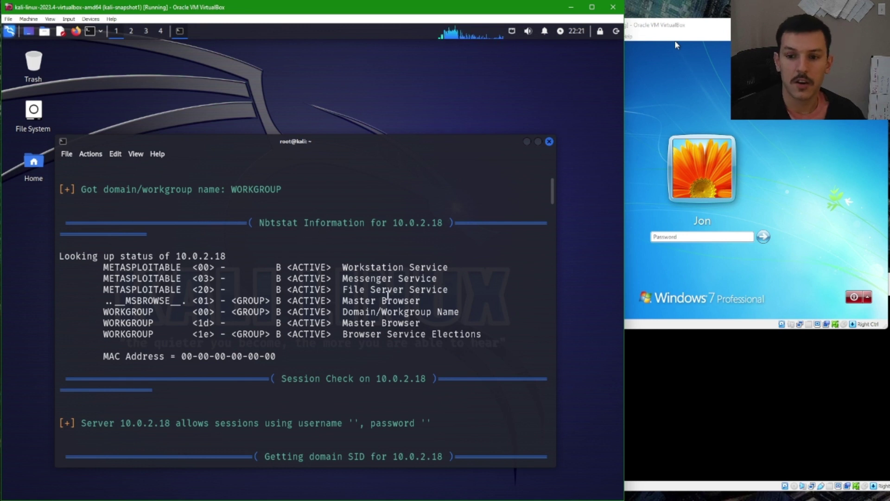
{"action": "scroll", "coordinate": [374, 313], "scroll_direction": "down", "scroll_amount": 2}
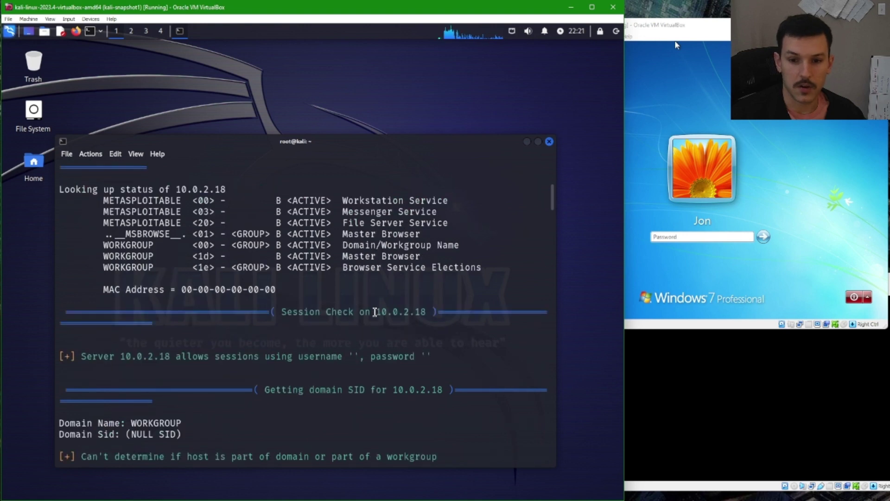
Highlight the all-zero MAC address and the server type value 0x9a03 in the OS information
{"action": "left_click_drag", "start_coordinate": [278, 289], "coordinate": [181, 290]}
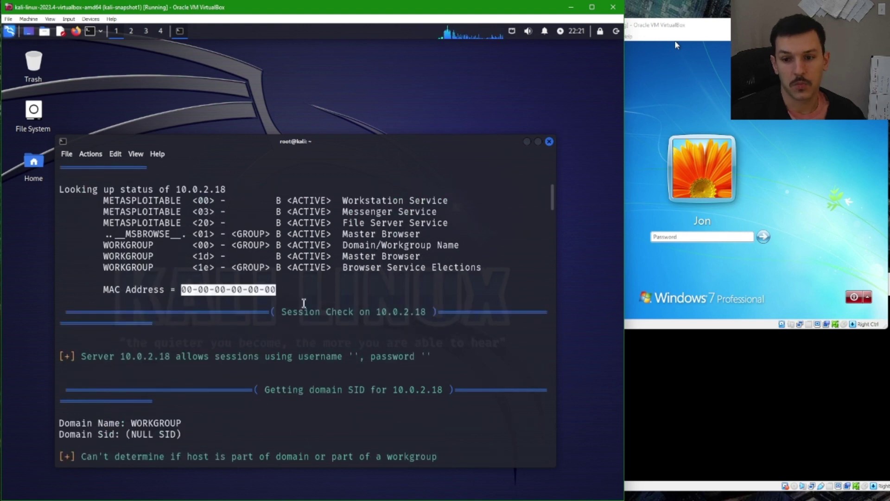
{"action": "left_click", "coordinate": [311, 305]}
{"action": "scroll", "coordinate": [311, 304], "scroll_direction": "down", "scroll_amount": 2}
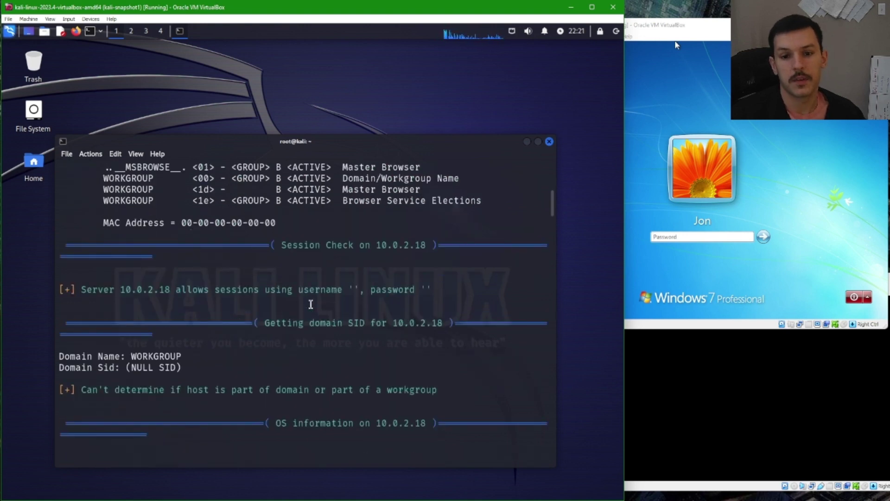
{"action": "scroll", "coordinate": [147, 301], "scroll_direction": "down", "scroll_amount": 2}
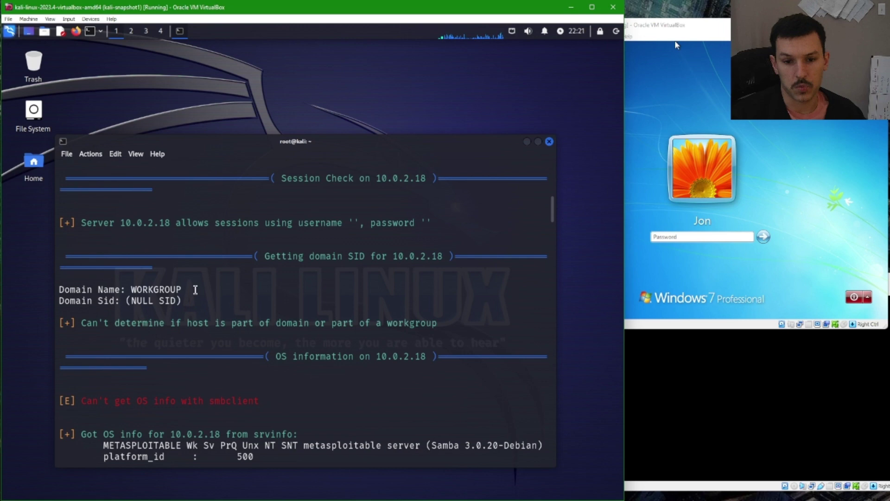
{"action": "scroll", "coordinate": [182, 309], "scroll_direction": "down", "scroll_amount": 3}
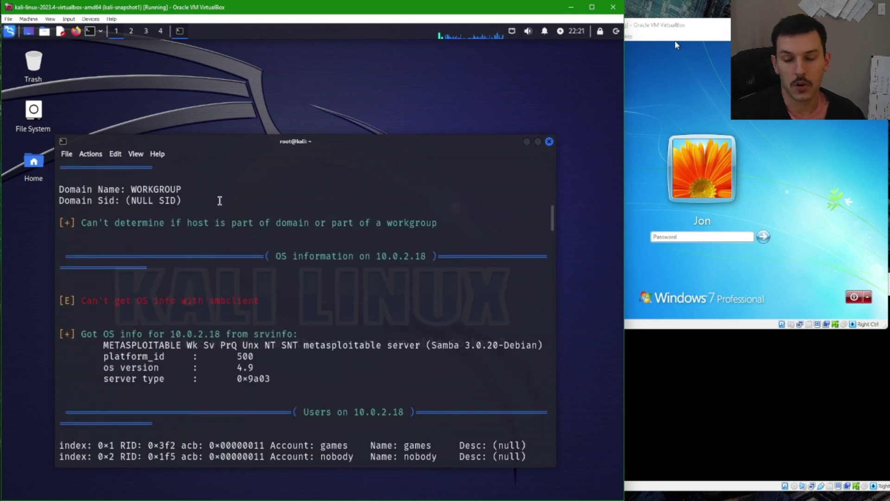
{"action": "scroll", "coordinate": [166, 308], "scroll_direction": "down", "scroll_amount": 1}
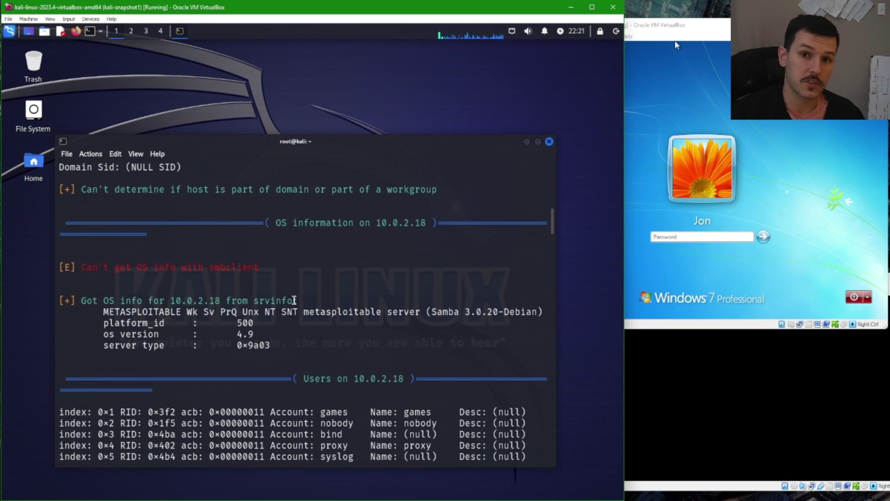
{"action": "left_click_drag", "start_coordinate": [273, 346], "coordinate": [270, 345]}
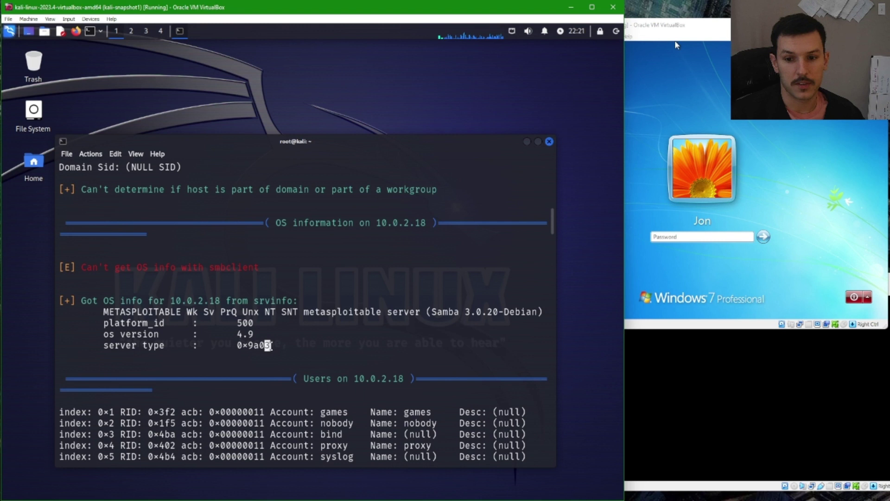
{"action": "left_click", "coordinate": [342, 354]}
{"action": "scroll", "coordinate": [341, 353], "scroll_direction": "down", "scroll_amount": 2}
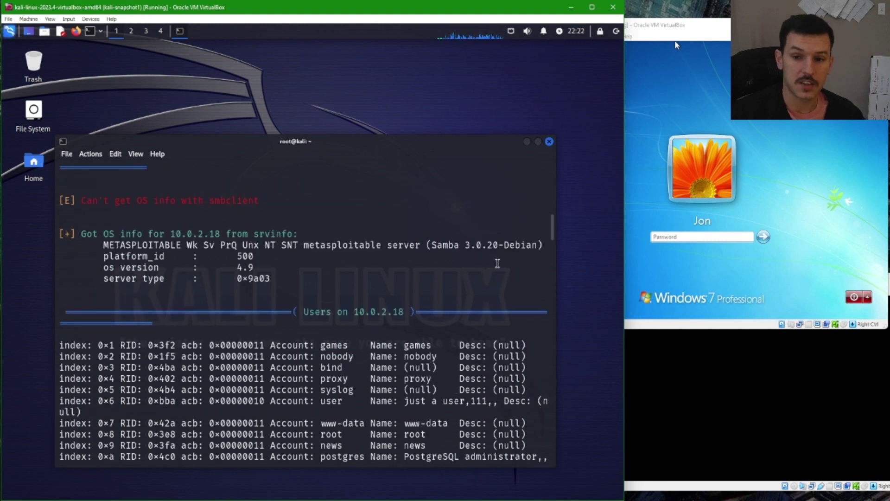
{"action": "scroll", "coordinate": [490, 281], "scroll_direction": "up", "scroll_amount": 2}
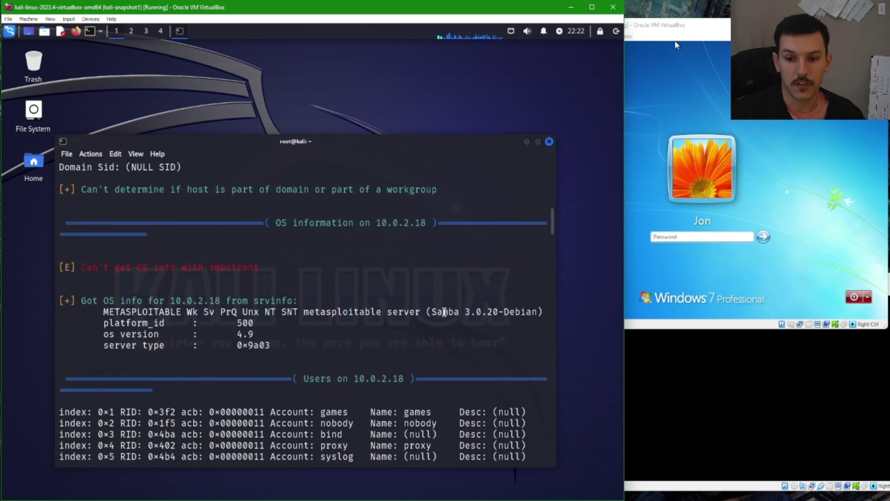
{"action": "scroll", "coordinate": [403, 338], "scroll_direction": "down", "scroll_amount": 3}
{"action": "scroll", "coordinate": [364, 257], "scroll_direction": "down", "scroll_amount": 1}
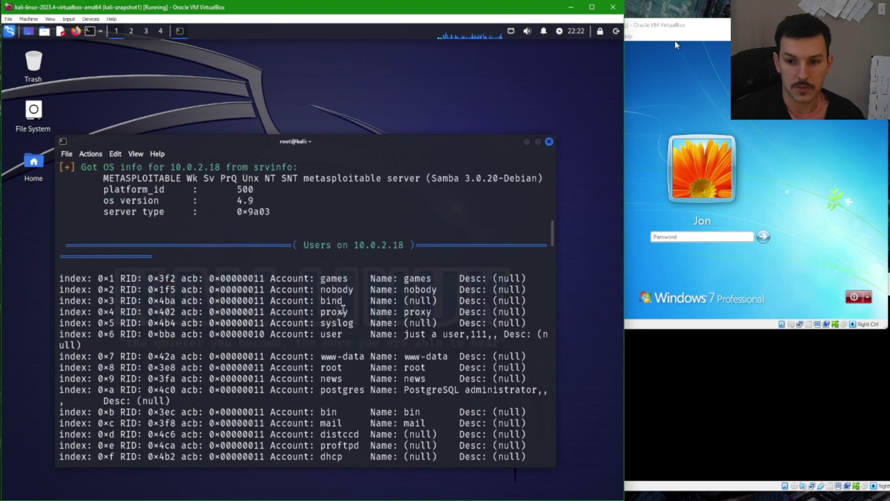
{"action": "scroll", "coordinate": [364, 258], "scroll_direction": "down", "scroll_amount": 2}
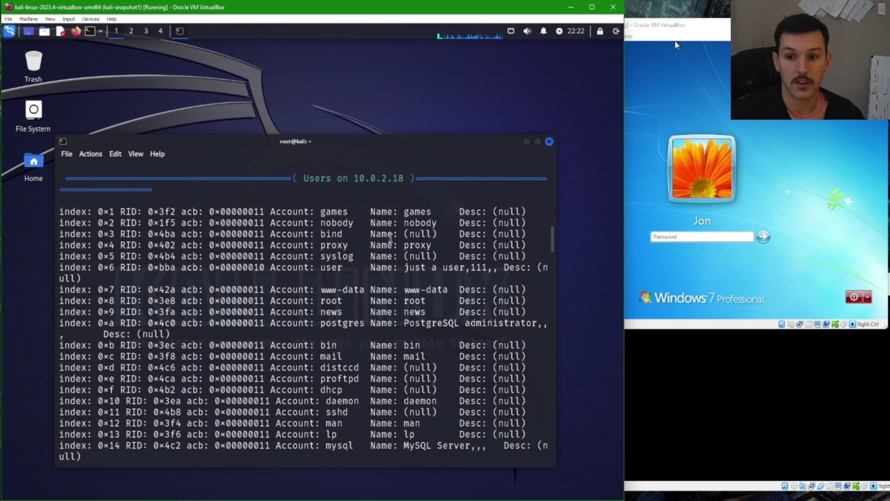
{"action": "scroll", "coordinate": [346, 308], "scroll_direction": "down", "scroll_amount": 2}
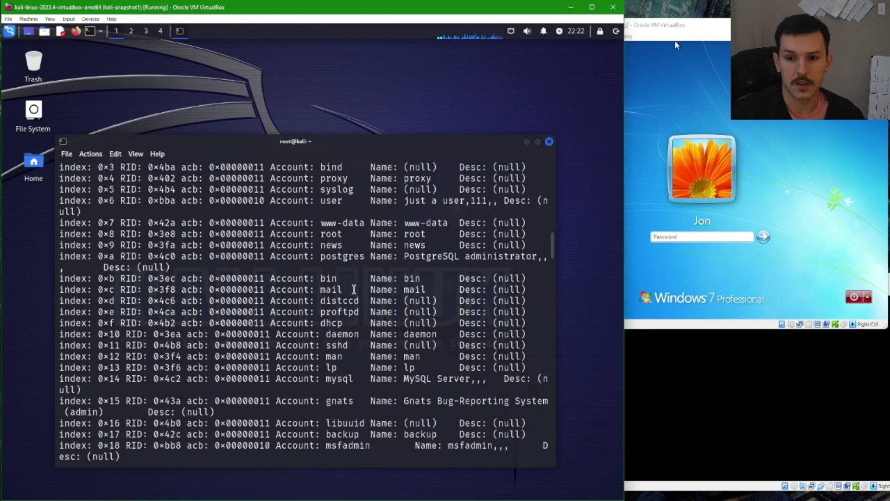
Highlight the root and msfadmin account entries in the Users on 10.0.2.18 list
{"action": "left_click_drag", "start_coordinate": [309, 234], "coordinate": [341, 235]}
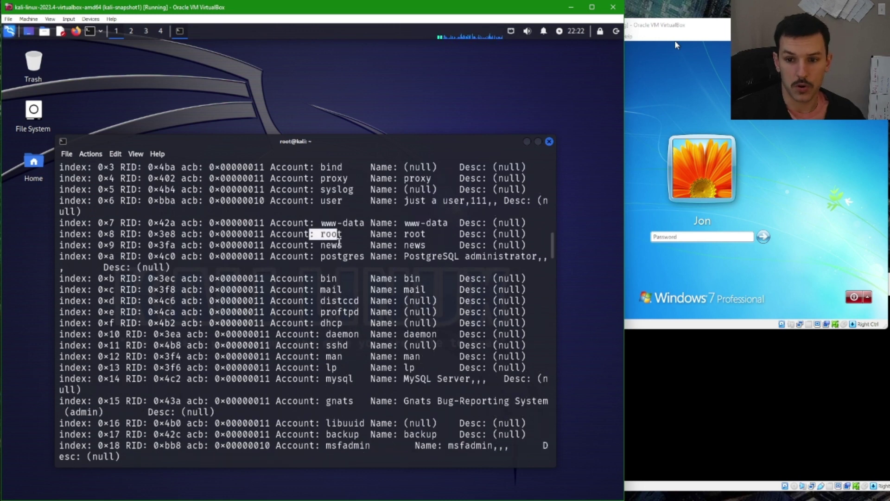
{"action": "left_click", "coordinate": [387, 255]}
{"action": "scroll", "coordinate": [374, 262], "scroll_direction": "down", "scroll_amount": 4}
{"action": "scroll", "coordinate": [375, 262], "scroll_direction": "down", "scroll_amount": 1}
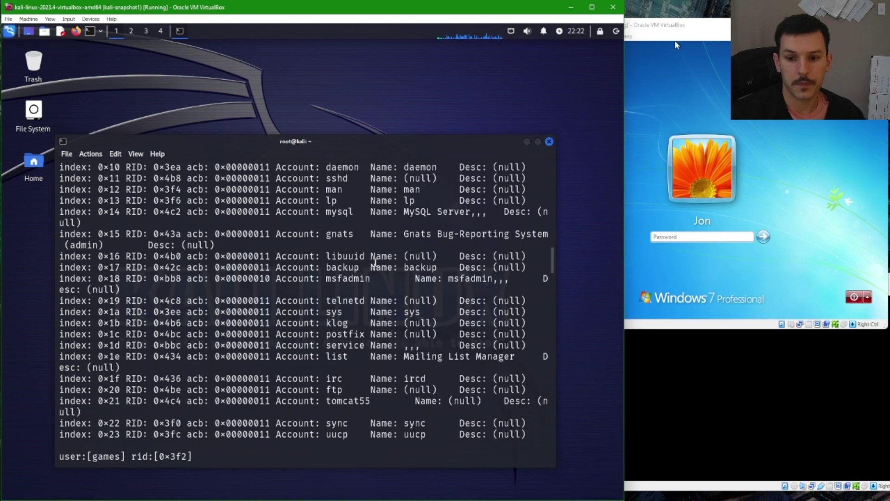
{"action": "scroll", "coordinate": [375, 261], "scroll_direction": "down", "scroll_amount": 2}
{"action": "mouse_move", "coordinate": [327, 234]}
{"action": "left_mouse_down"}
{"action": "mouse_move", "coordinate": [362, 212]}
{"action": "mouse_move", "coordinate": [317, 220]}
{"action": "left_mouse_up"}
{"action": "double_click", "coordinate": [340, 234]}
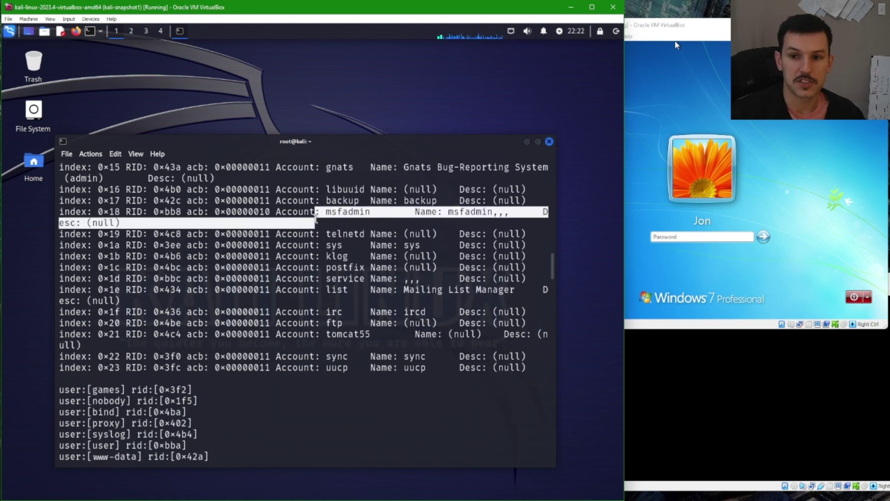
{"action": "left_click", "coordinate": [318, 220]}
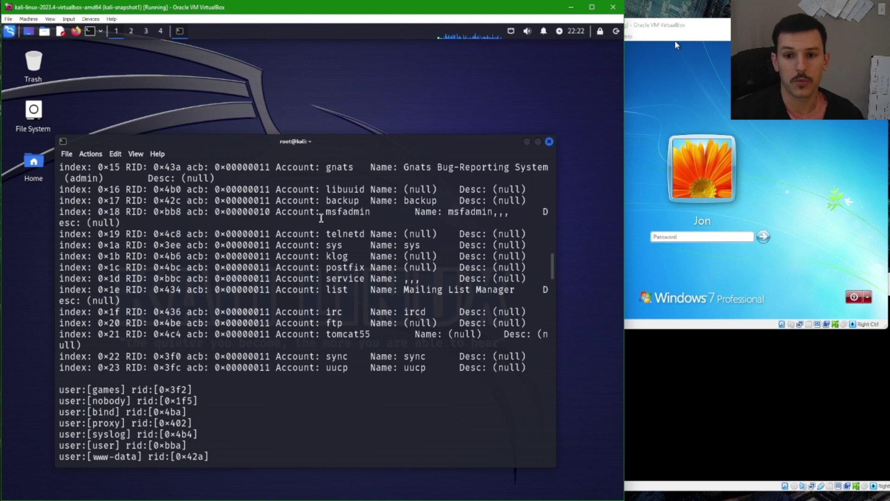
{"action": "scroll", "coordinate": [333, 311], "scroll_direction": "up", "scroll_amount": 1}
{"action": "scroll", "coordinate": [332, 311], "scroll_direction": "down", "scroll_amount": 3}
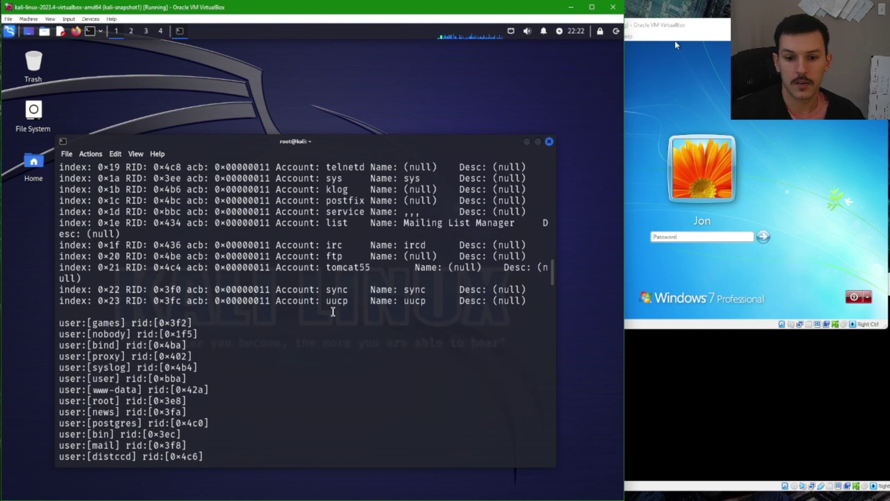
{"action": "scroll", "coordinate": [332, 312], "scroll_direction": "down", "scroll_amount": 2}
{"action": "scroll", "coordinate": [331, 313], "scroll_direction": "down", "scroll_amount": 5}
{"action": "scroll", "coordinate": [331, 314], "scroll_direction": "down", "scroll_amount": 6}
{"action": "scroll", "coordinate": [331, 313], "scroll_direction": "down", "scroll_amount": 1}
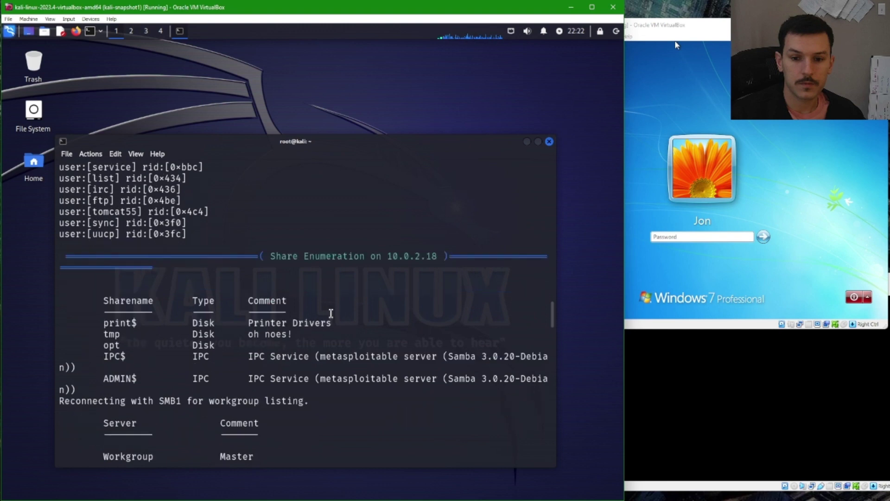
{"action": "scroll", "coordinate": [331, 313], "scroll_direction": "down", "scroll_amount": 4}
{"action": "scroll", "coordinate": [240, 259], "scroll_direction": "up", "scroll_amount": 3}
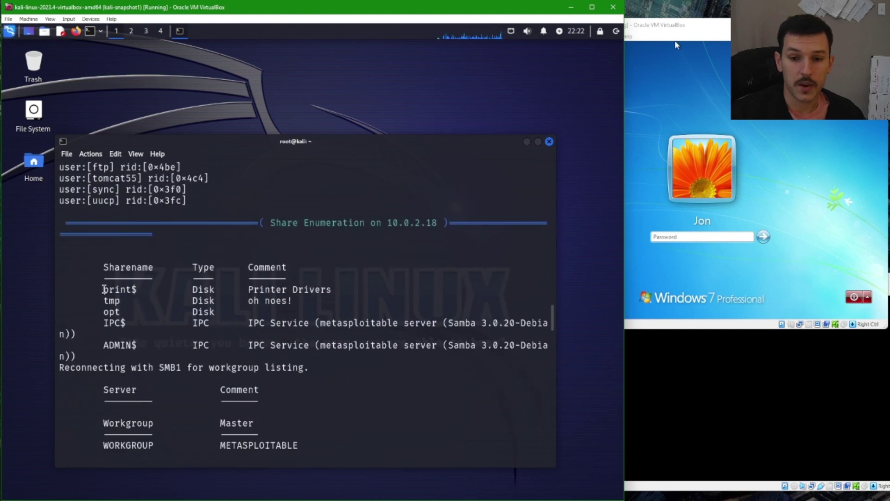
Highlight the print$ share row in the share enumeration results
{"action": "triple_click", "coordinate": [107, 287]}
{"action": "left_click", "coordinate": [103, 317]}
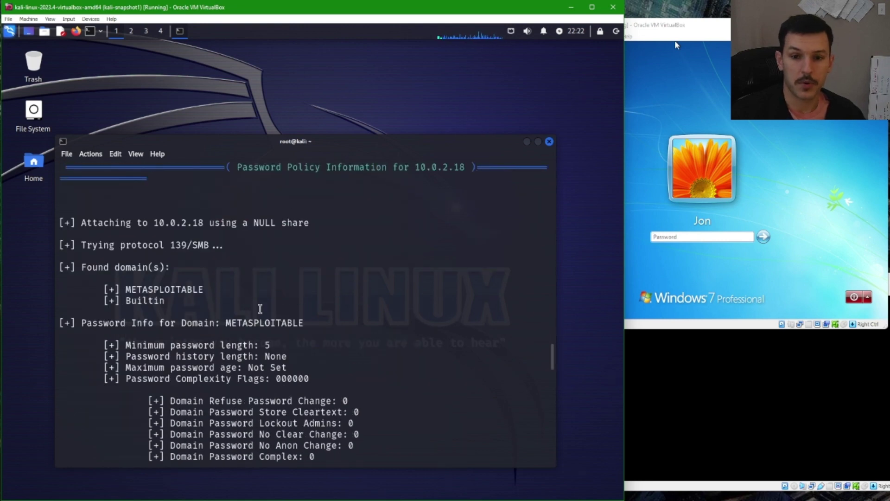
{"action": "scroll", "coordinate": [247, 327], "scroll_direction": "down", "scroll_amount": 1}
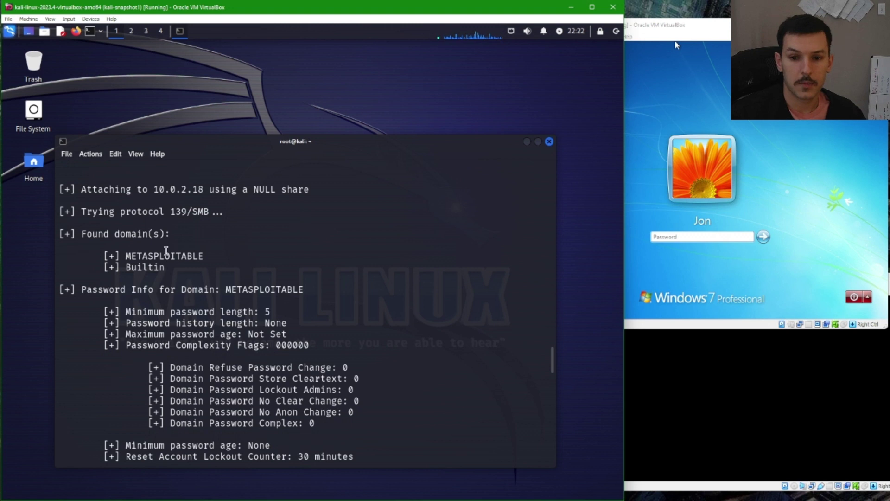
{"action": "scroll", "coordinate": [193, 260], "scroll_direction": "down", "scroll_amount": 1}
{"action": "scroll", "coordinate": [193, 260], "scroll_direction": "down", "scroll_amount": 1}
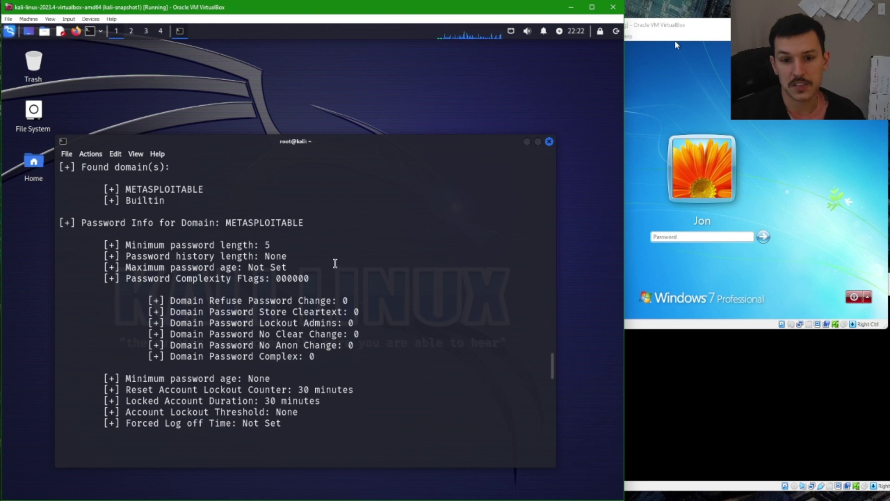
{"action": "scroll", "coordinate": [351, 279], "scroll_direction": "down", "scroll_amount": 2}
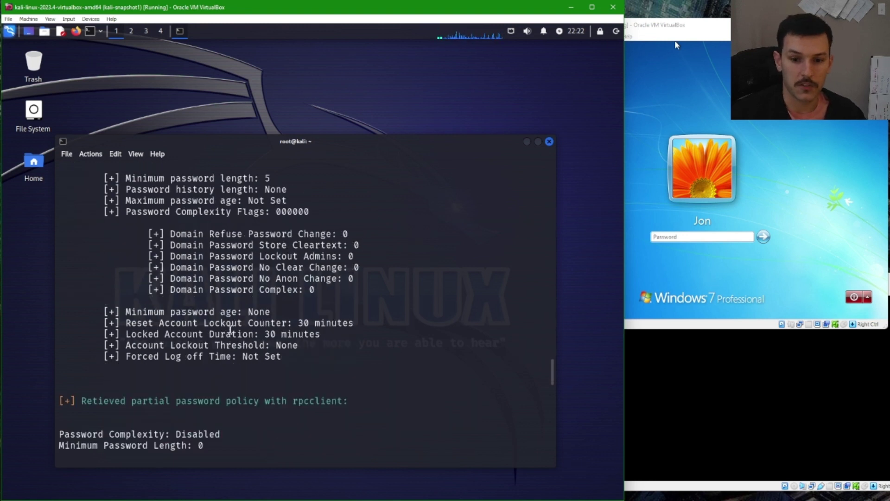
{"action": "scroll", "coordinate": [224, 327], "scroll_direction": "down", "scroll_amount": 2}
{"action": "scroll", "coordinate": [223, 345], "scroll_direction": "down", "scroll_amount": 3}
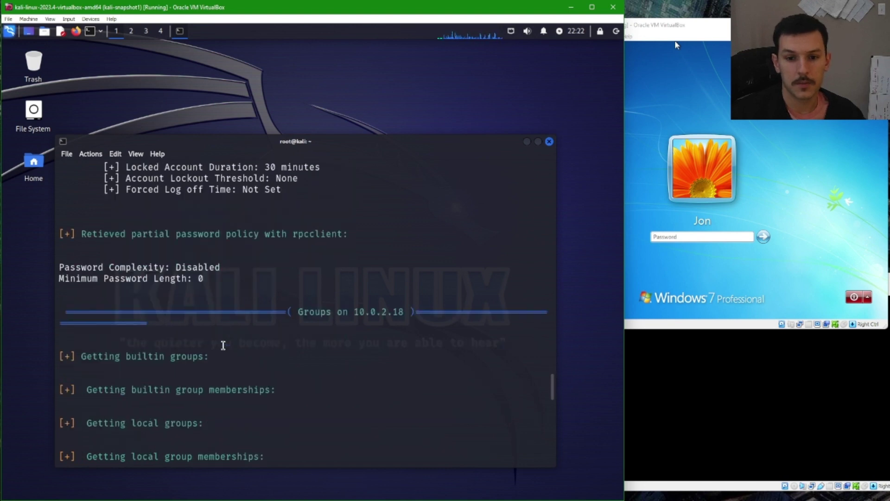
{"action": "scroll", "coordinate": [223, 345], "scroll_direction": "down", "scroll_amount": 5}
{"action": "scroll", "coordinate": [222, 345], "scroll_direction": "down", "scroll_amount": 4}
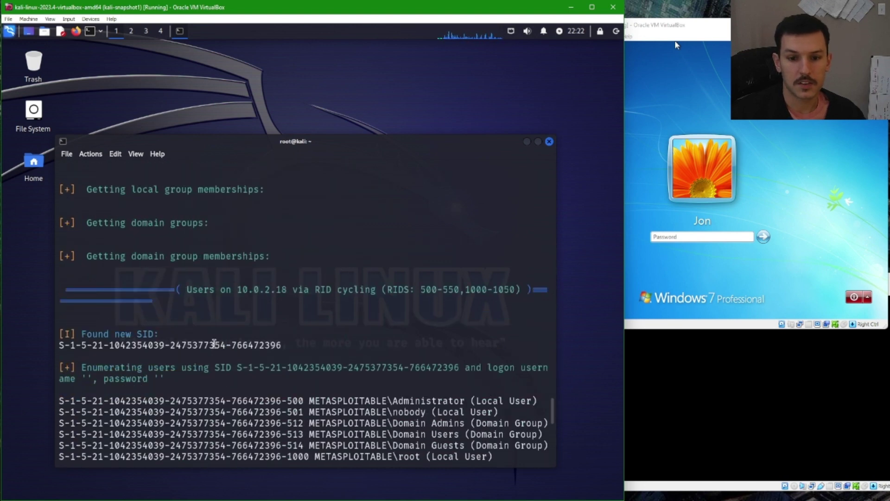
{"action": "scroll", "coordinate": [117, 353], "scroll_direction": "down", "scroll_amount": 7}
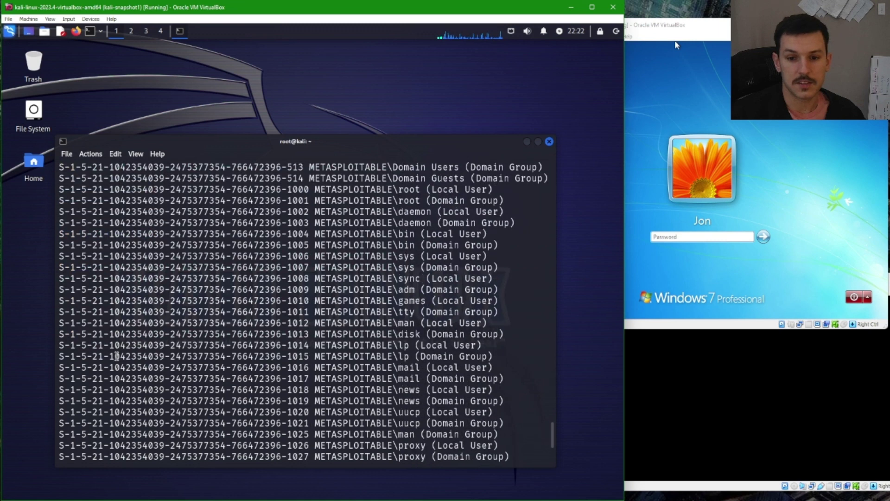
{"action": "scroll", "coordinate": [122, 351], "scroll_direction": "down", "scroll_amount": 5}
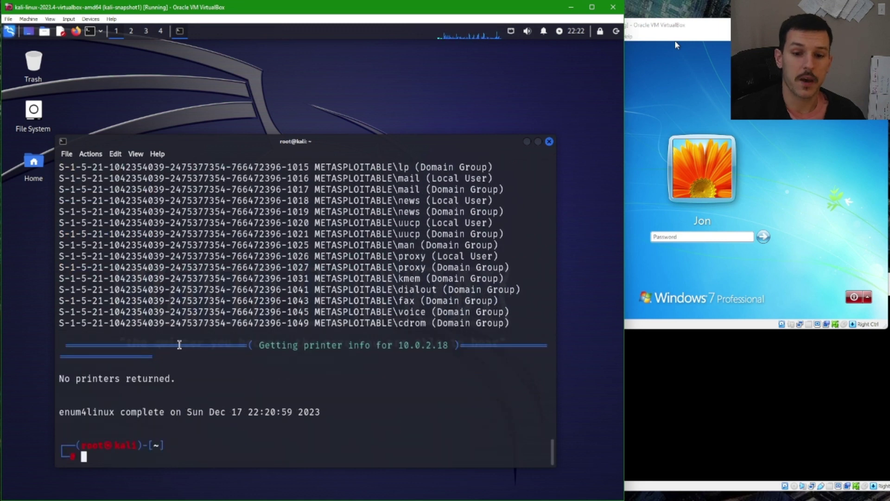